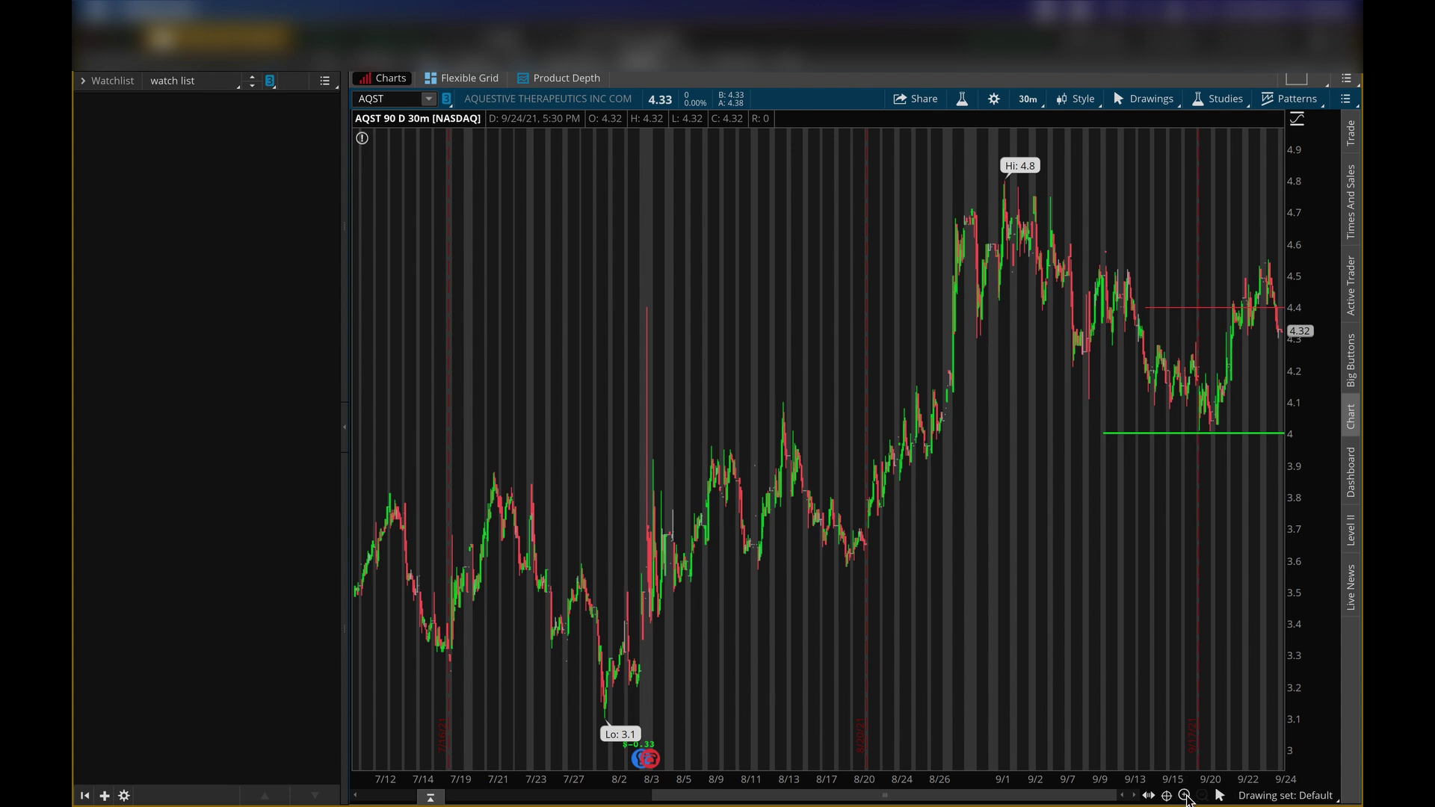
Zoom the AQST chart in two levels onto the last few weeks around 4.4
{"action": "left_click", "coordinate": [1186, 796]}
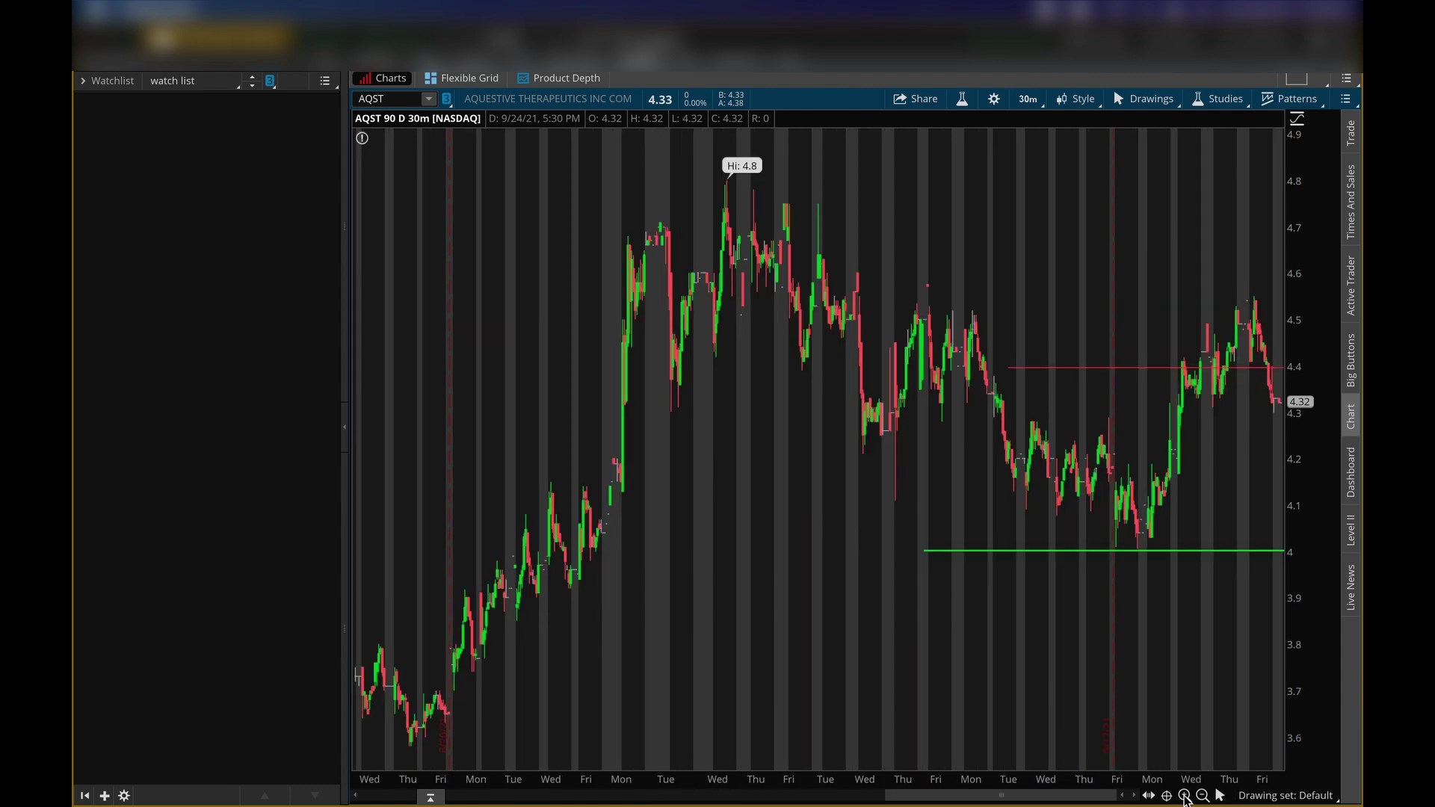
{"action": "left_click", "coordinate": [1185, 796]}
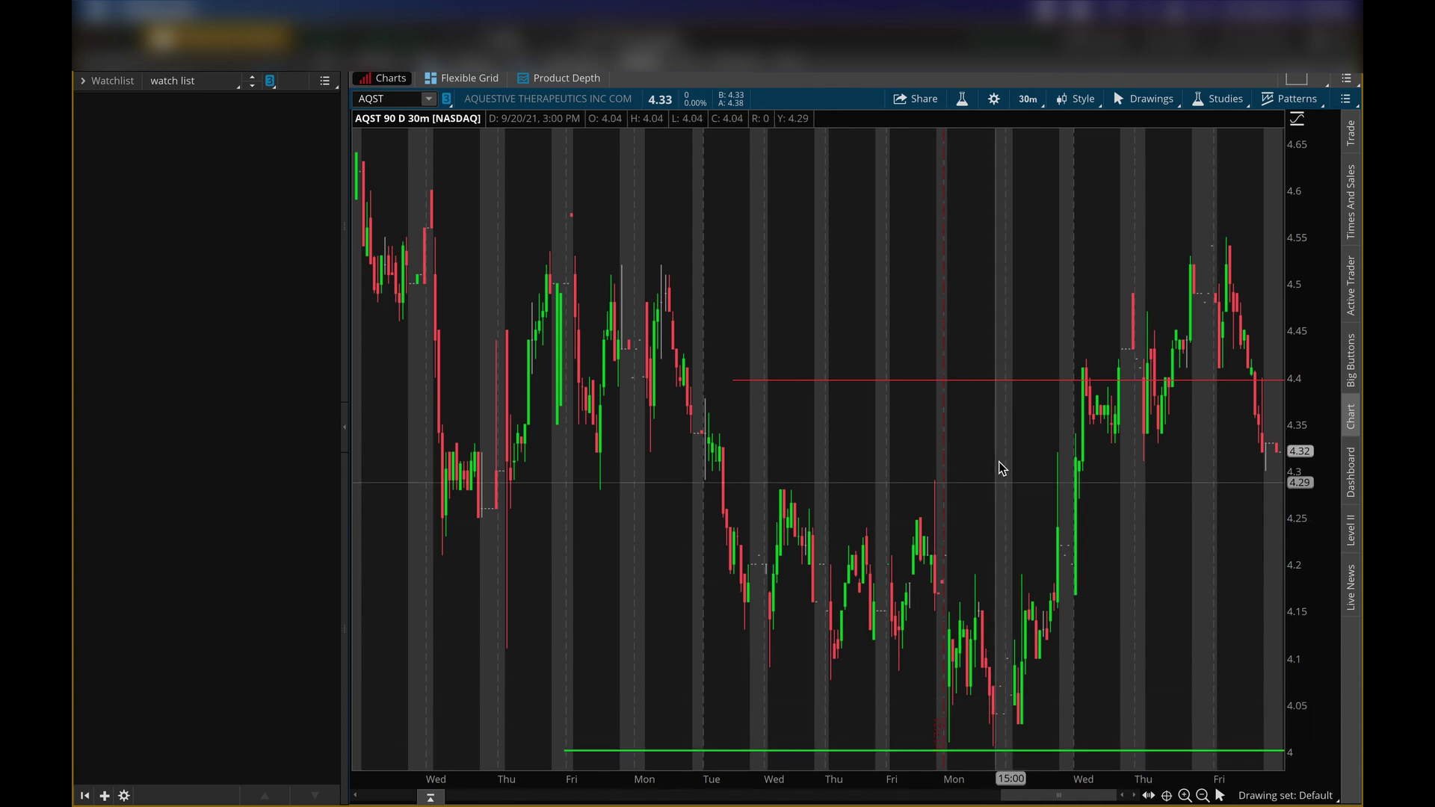
{"action": "mouse_move", "coordinate": [1019, 387]}
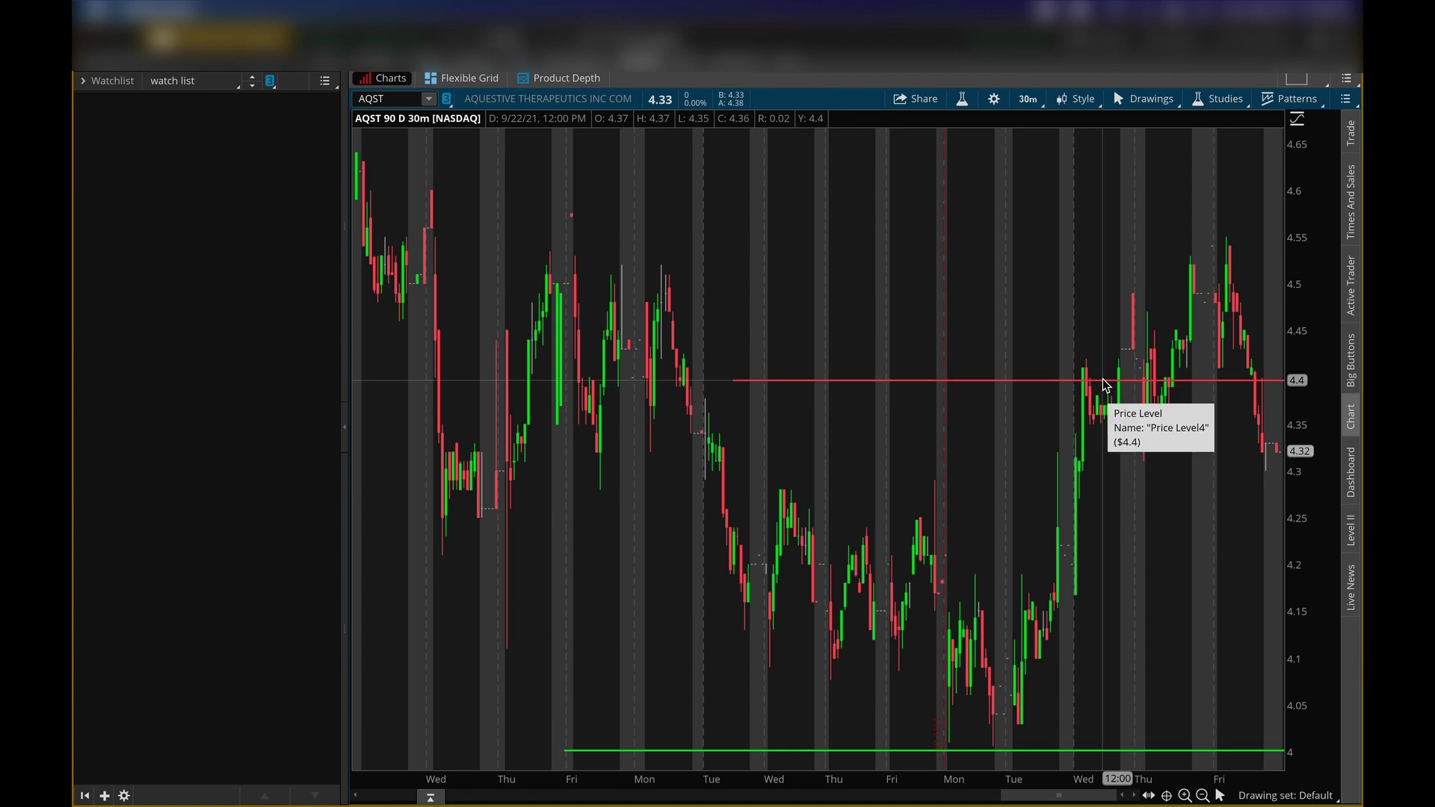
Switch the AQST chart to the 5 D : 5m time frame from Favorites
{"action": "left_click", "coordinate": [1031, 99]}
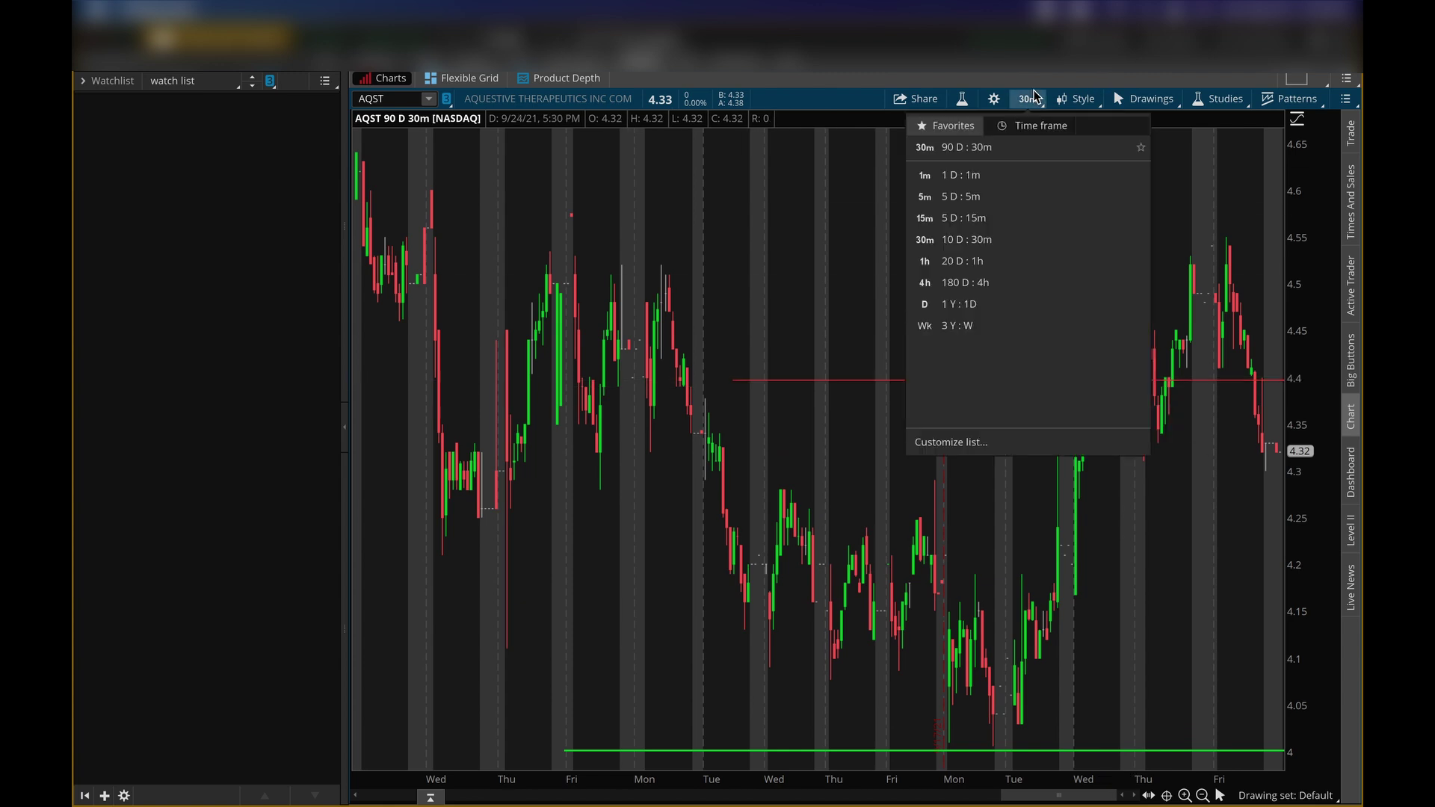
{"action": "left_click", "coordinate": [988, 196]}
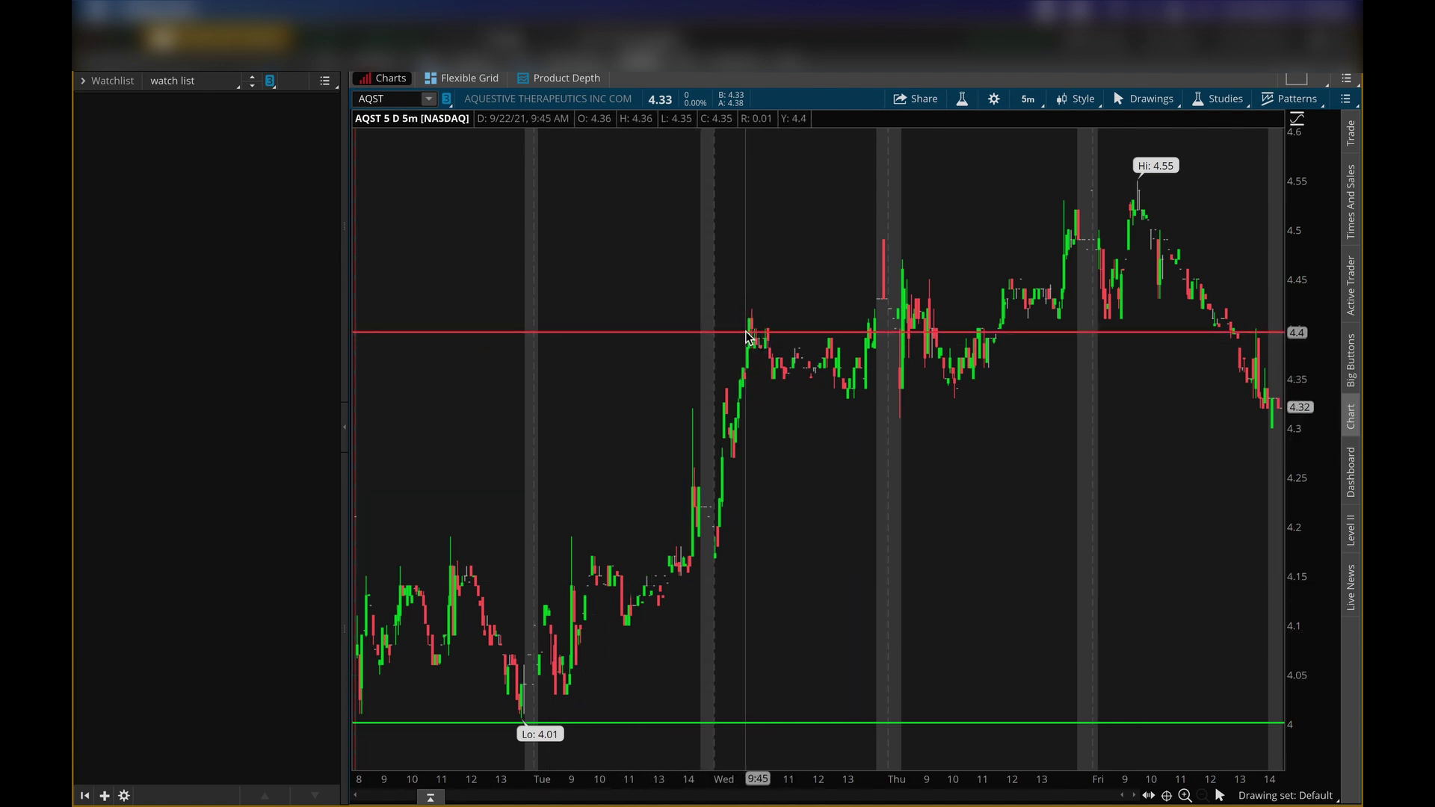
{"action": "mouse_move", "coordinate": [766, 338]}
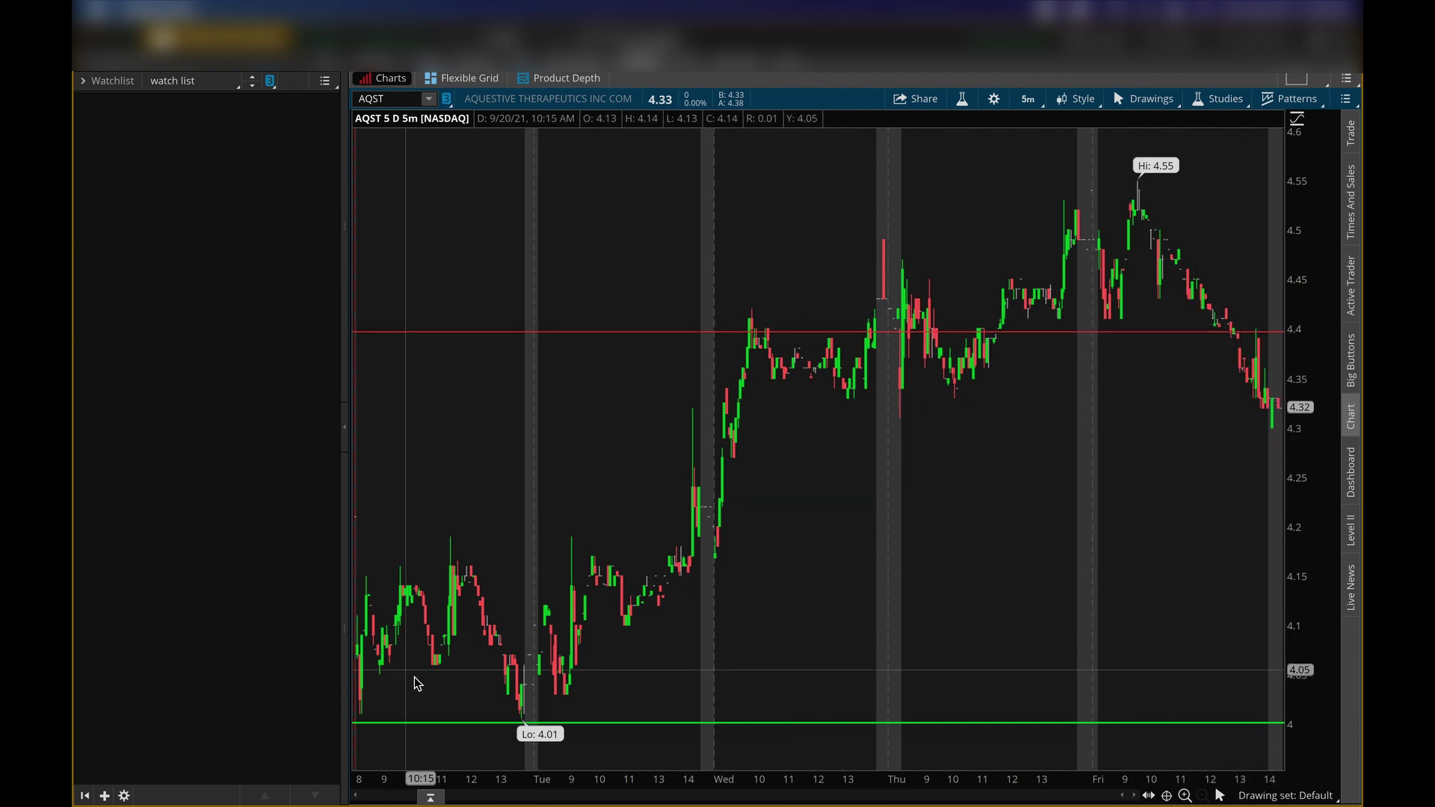
Clear the drawing set, removing every drawn line from the AQST chart
{"action": "right_click", "coordinate": [789, 207]}
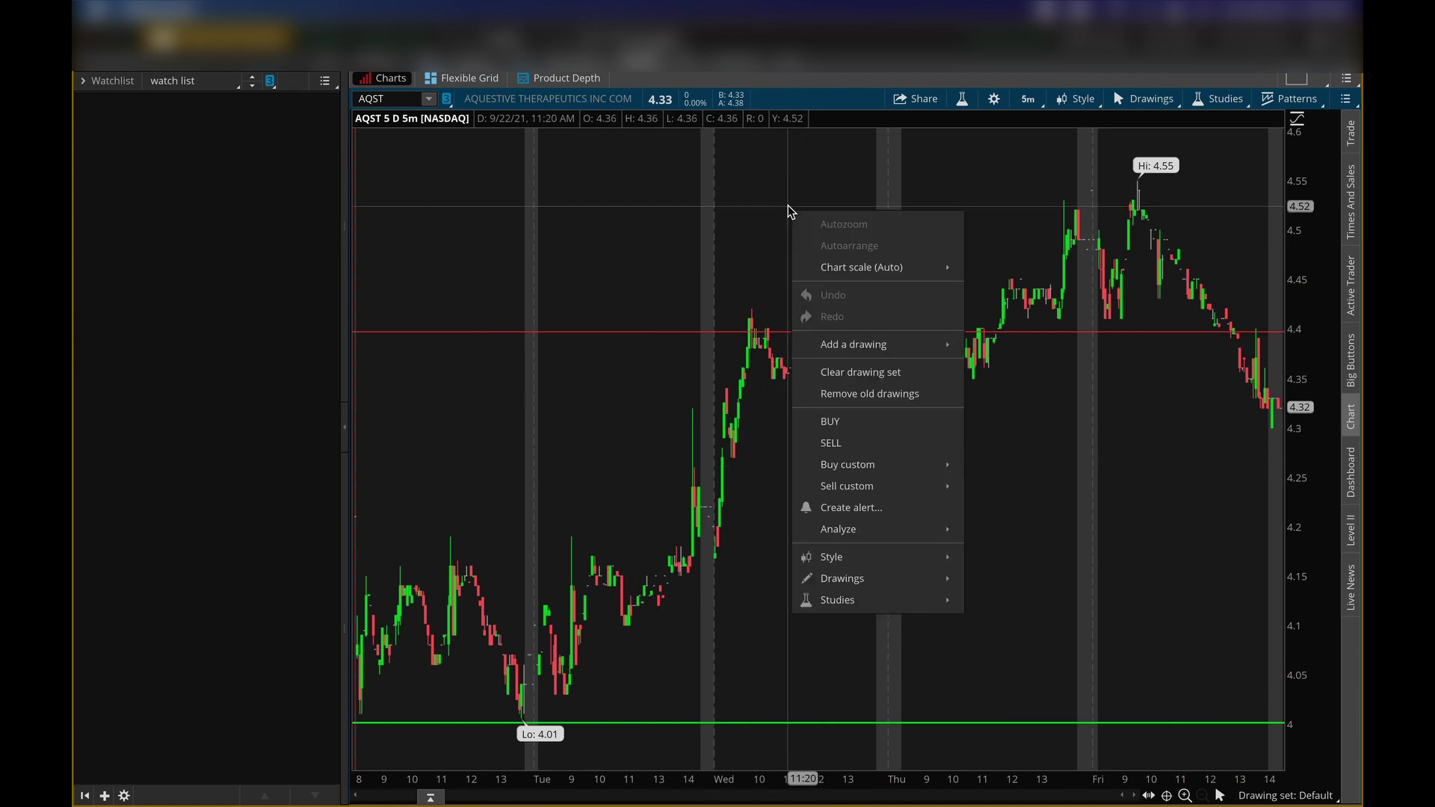
{"action": "left_click", "coordinate": [862, 373]}
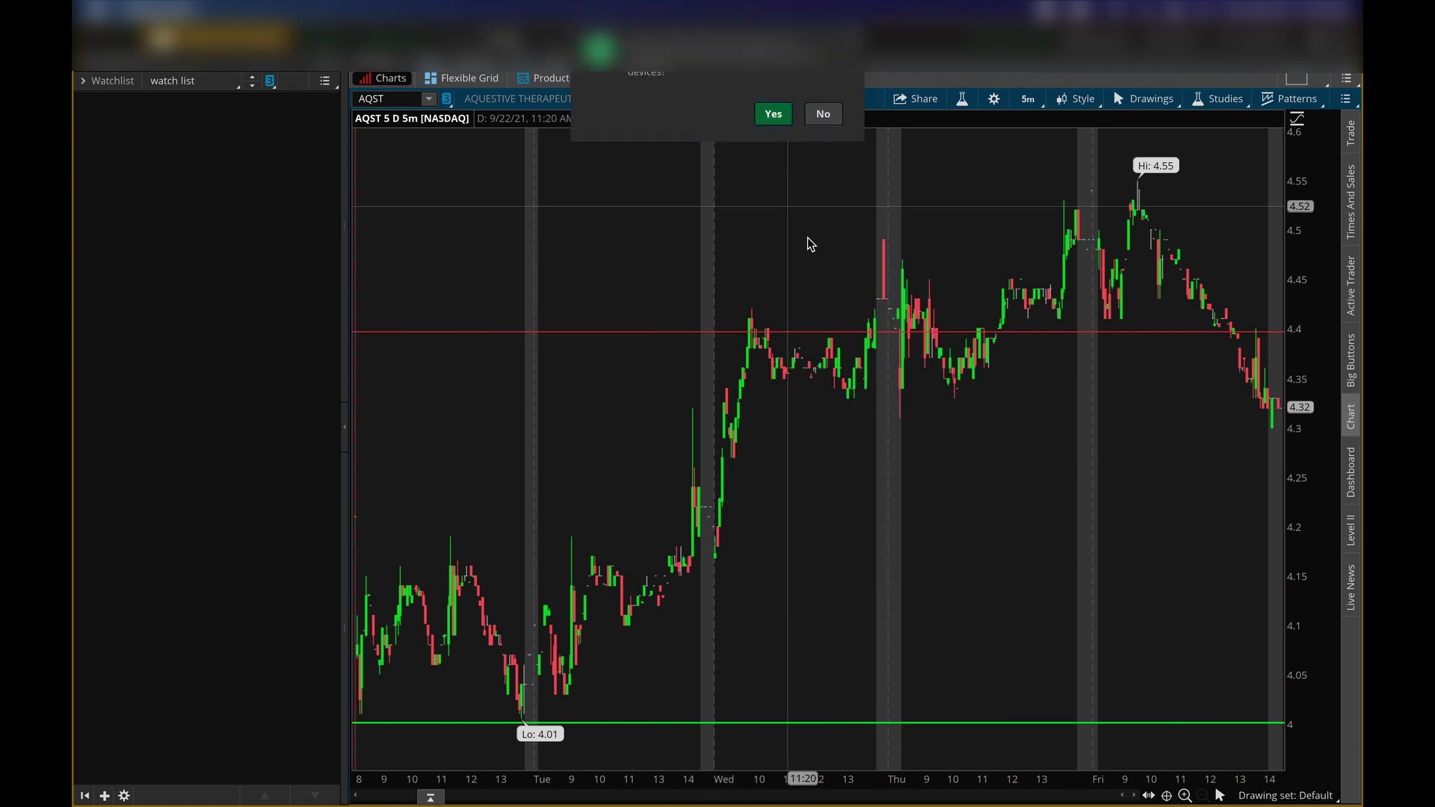
{"action": "left_click", "coordinate": [775, 116]}
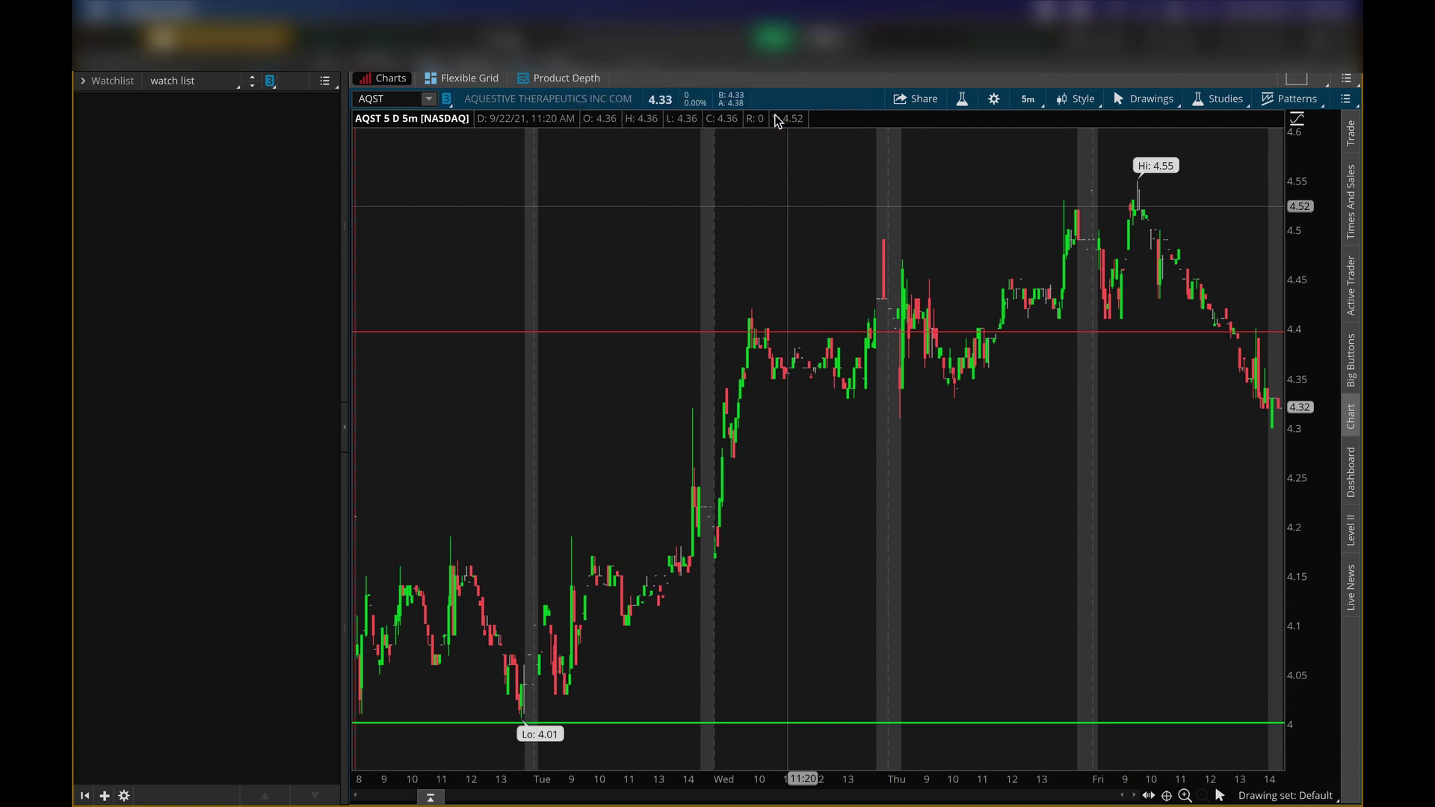
Set the chart time frame to a 90-day interval with 30-minute aggregation
{"action": "left_click", "coordinate": [1029, 100]}
{"action": "left_click", "coordinate": [1036, 126]}
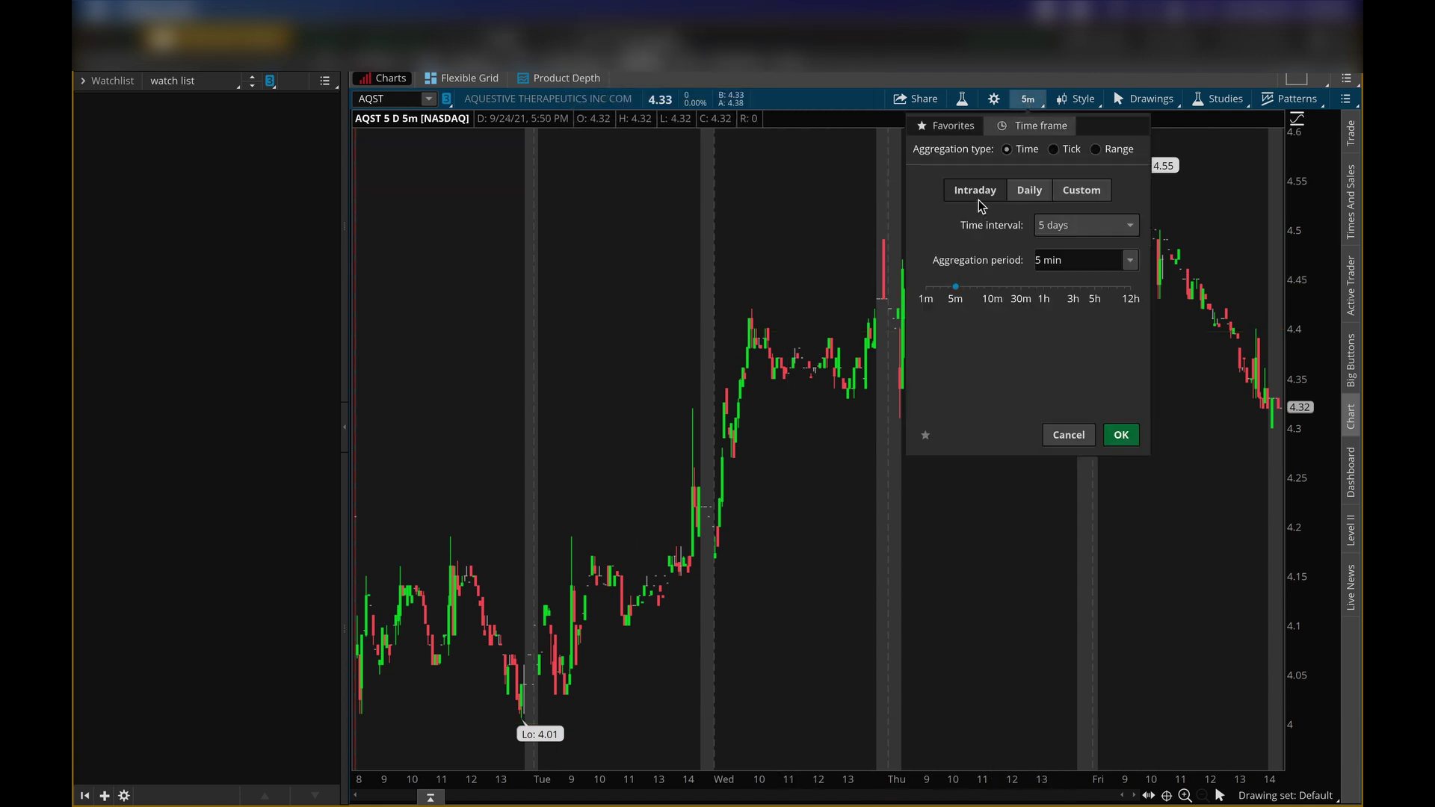
{"action": "left_click", "coordinate": [1084, 229]}
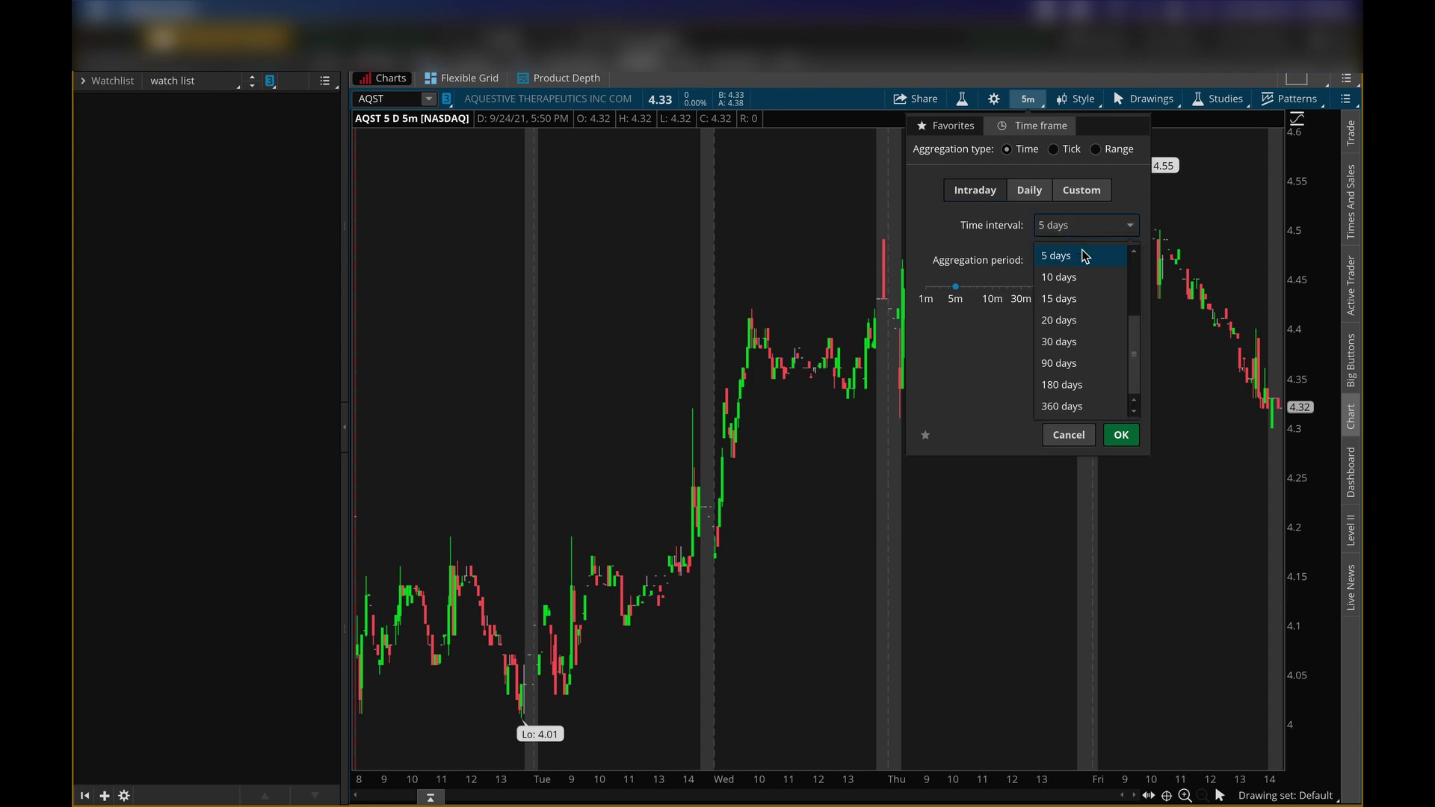
{"action": "left_click", "coordinate": [1070, 364]}
{"action": "left_click", "coordinate": [1130, 262]}
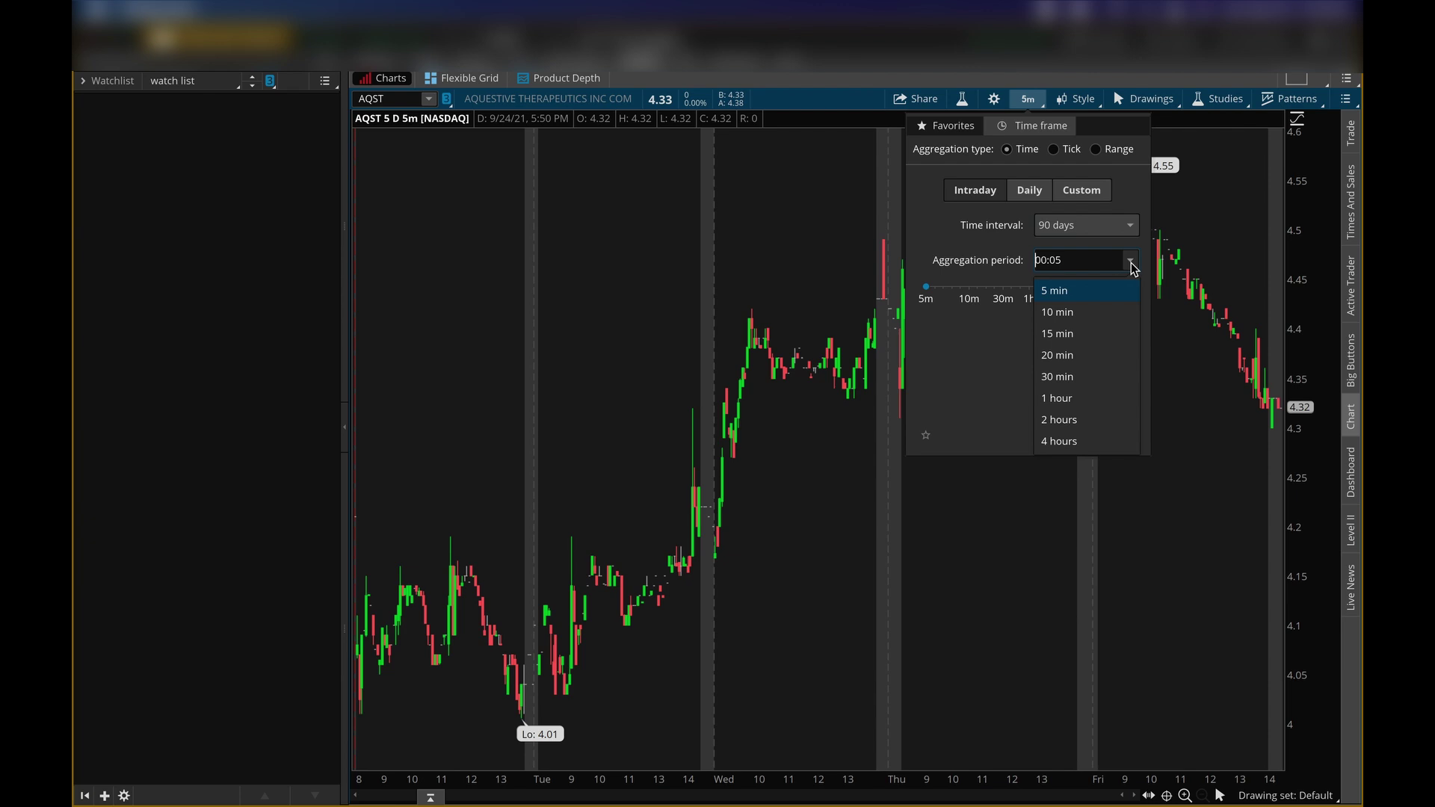
{"action": "left_click", "coordinate": [1084, 377]}
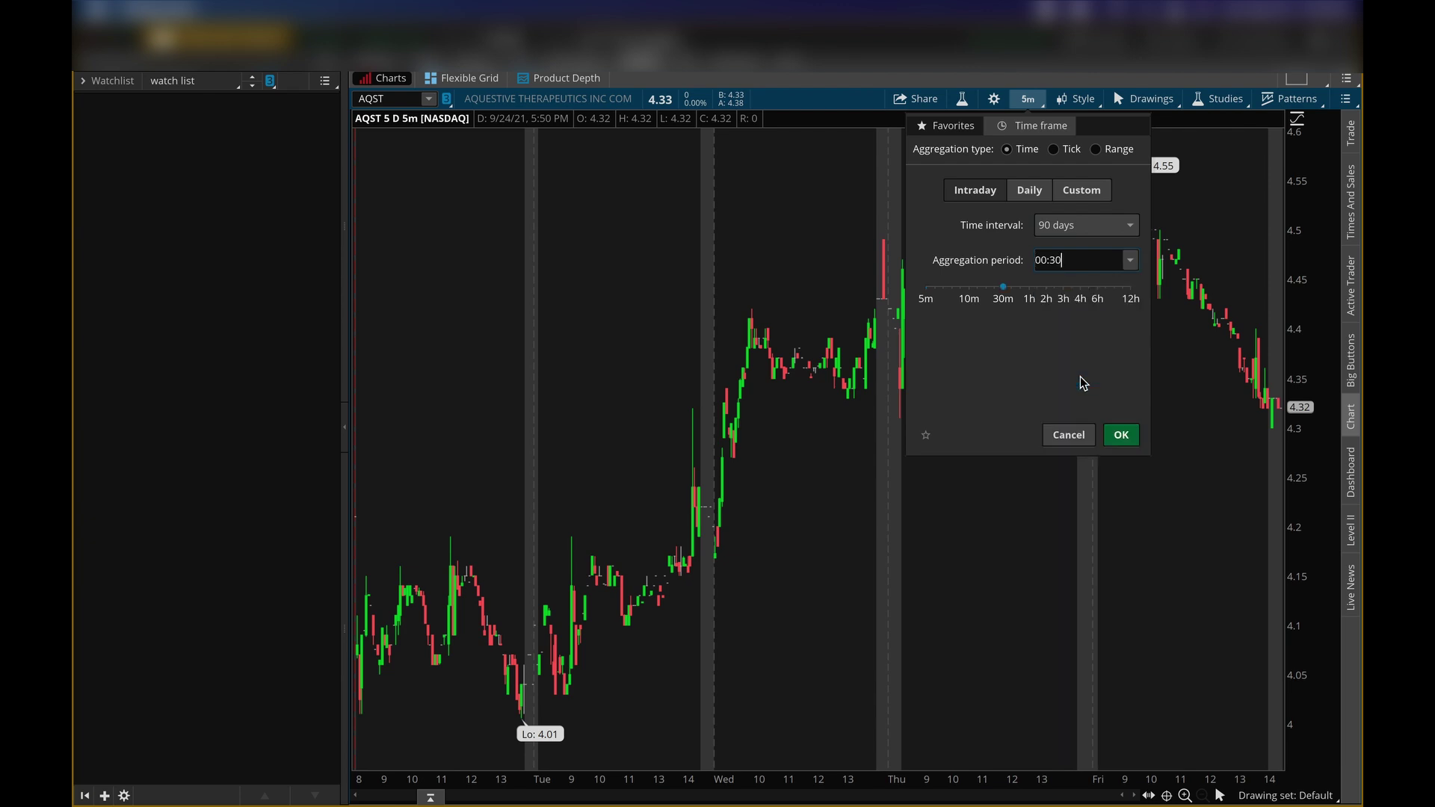
{"action": "left_click", "coordinate": [1120, 437]}
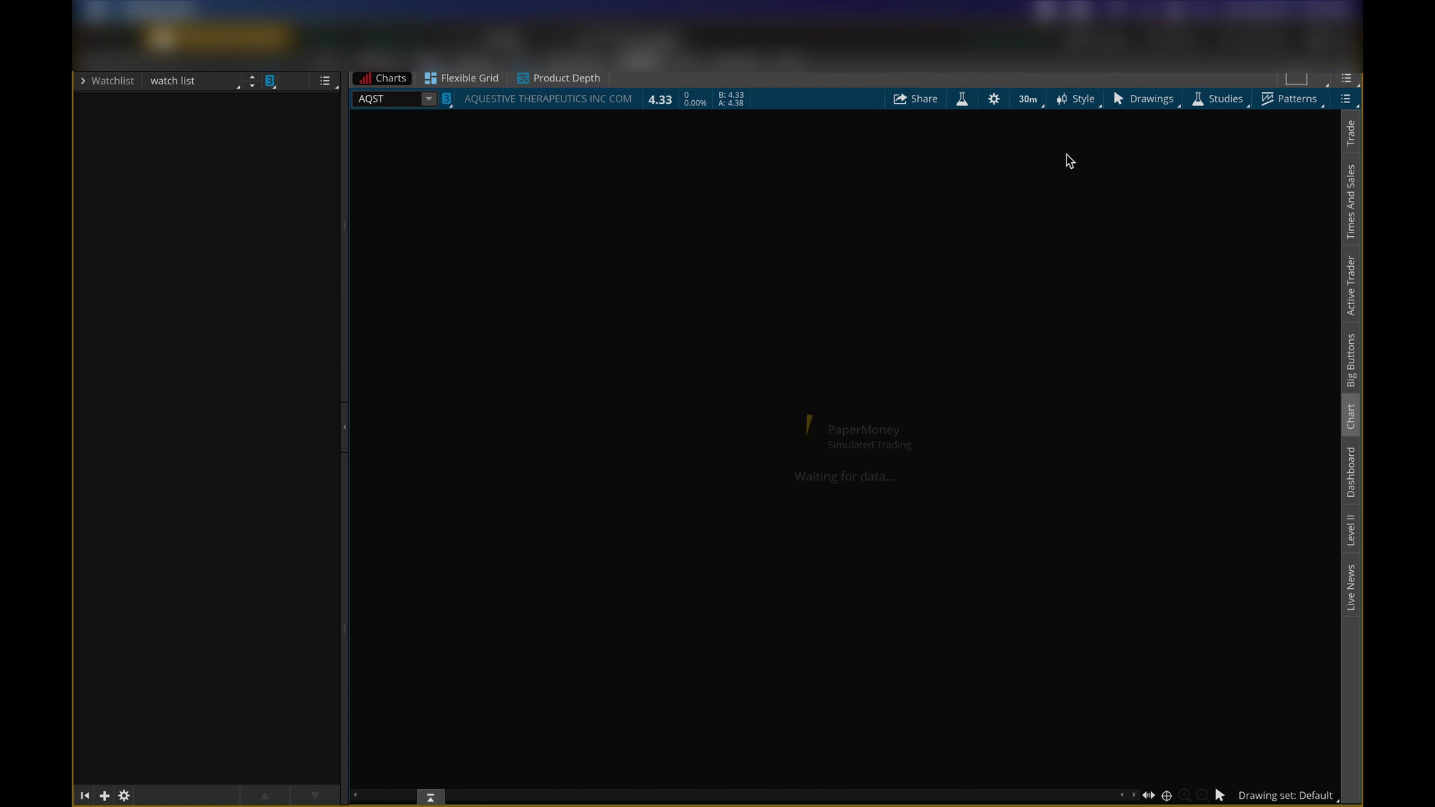
Zoom the reloaded 90-day 30-minute AQST chart in twice onto its last few weeks
{"action": "left_click", "coordinate": [1029, 102]}
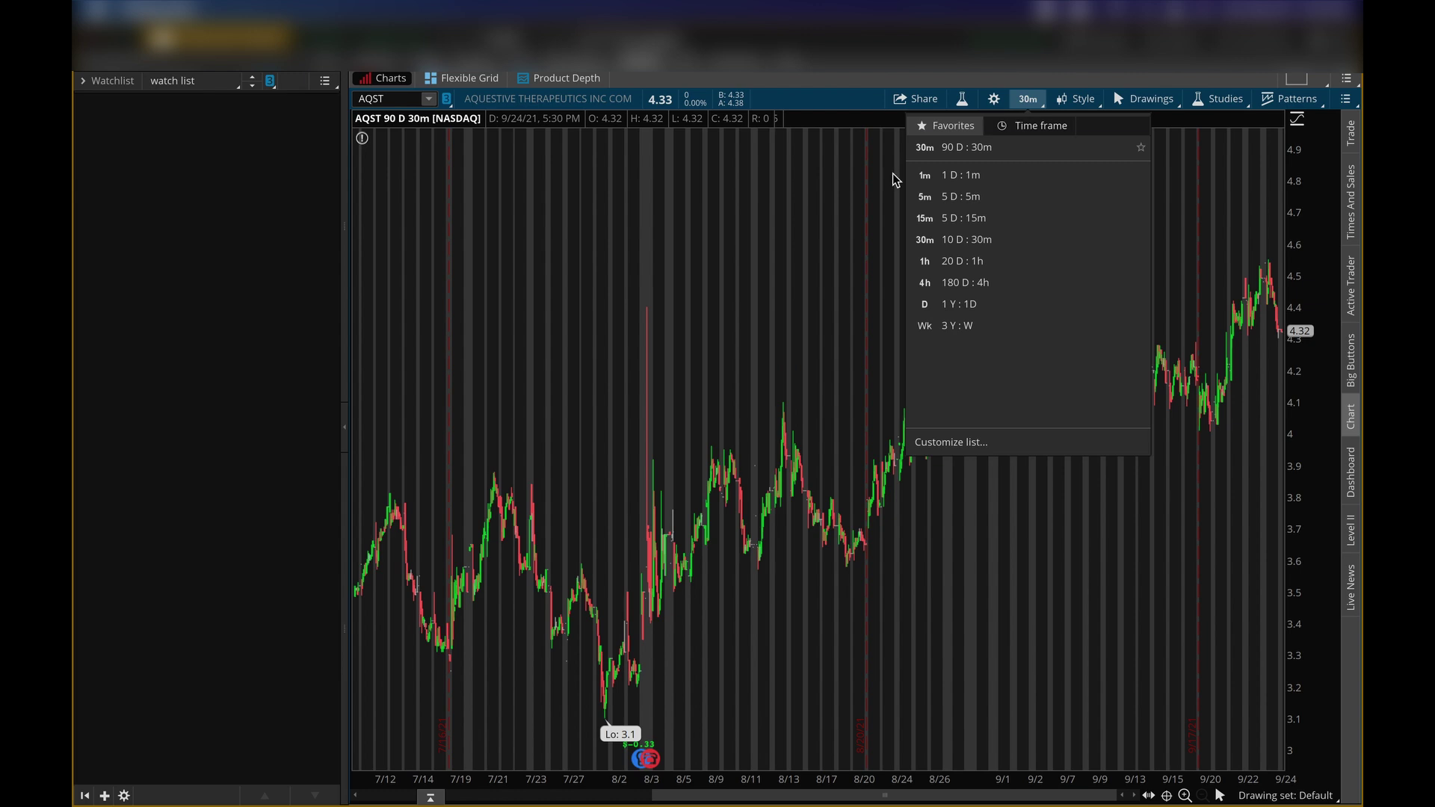
{"action": "left_click", "coordinate": [800, 223]}
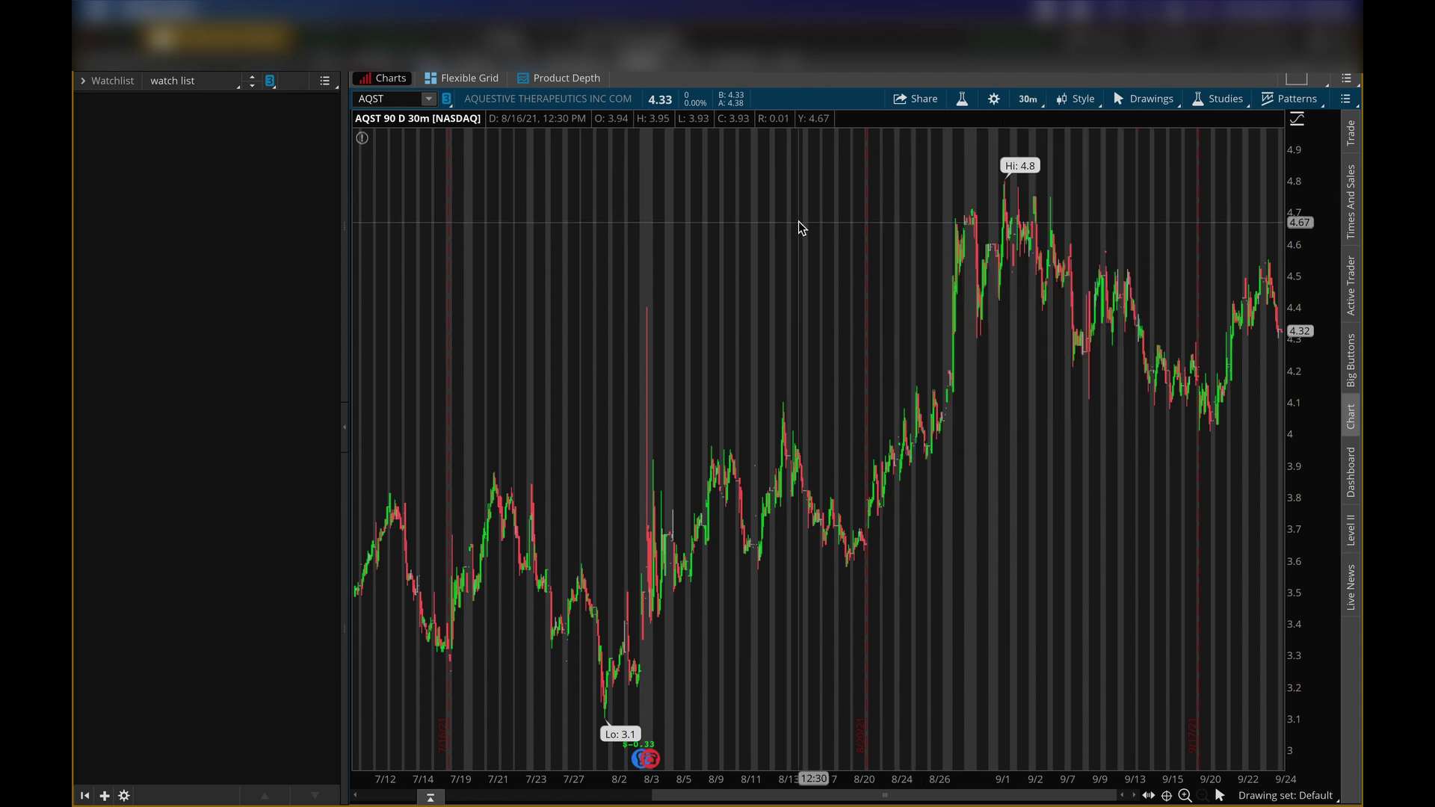
{"action": "left_click", "coordinate": [1185, 797]}
{"action": "left_click", "coordinate": [1185, 796]}
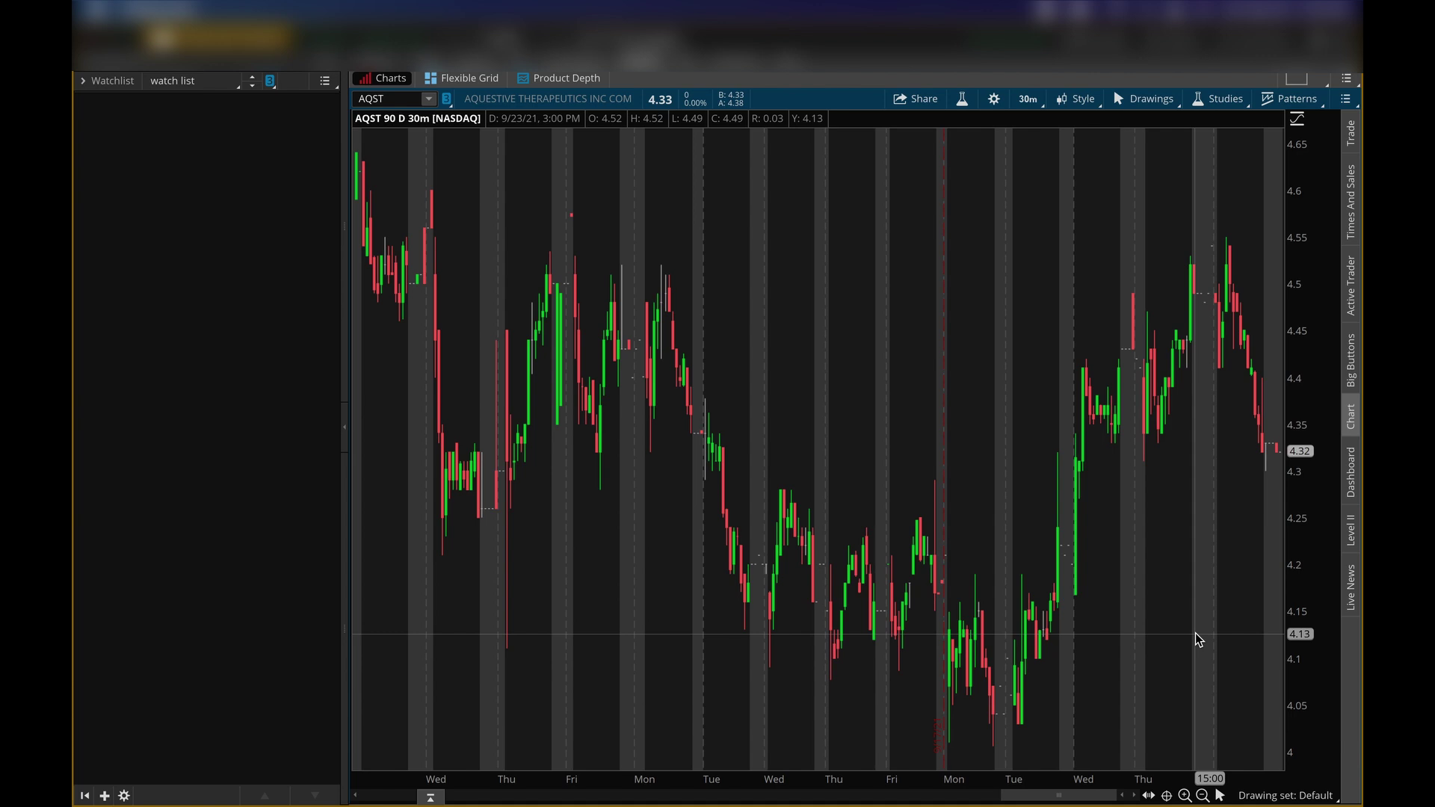
Draw a horizontal line at 4.60 on the recent part of the chart
{"action": "right_click", "coordinate": [1105, 217]}
{"action": "mouse_move", "coordinate": [1194, 351]}
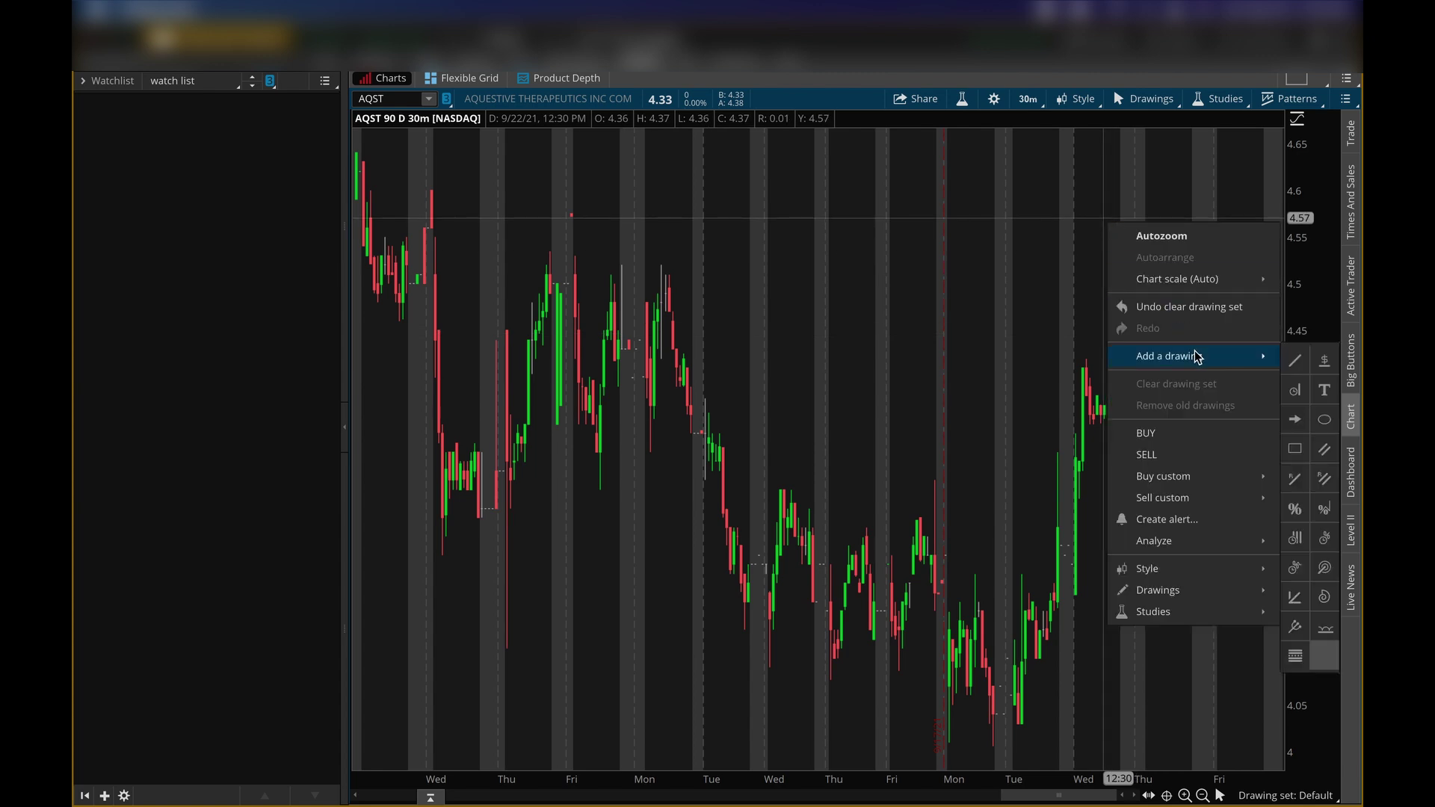
{"action": "left_click", "coordinate": [1326, 362]}
{"action": "left_click", "coordinate": [1077, 188]}
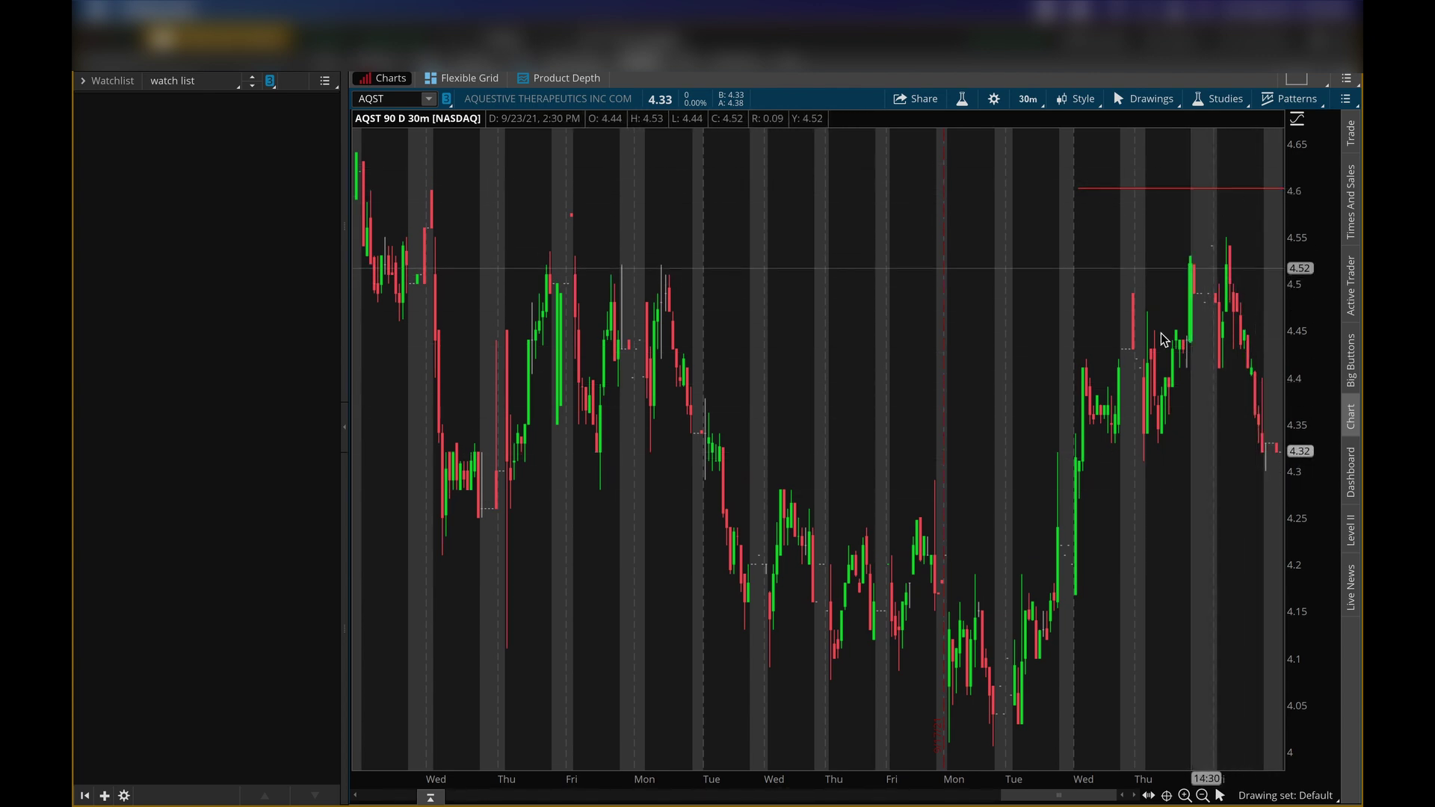
Add a price level line at 4.25
{"action": "right_click", "coordinate": [1073, 514]}
{"action": "mouse_move", "coordinate": [1206, 540]}
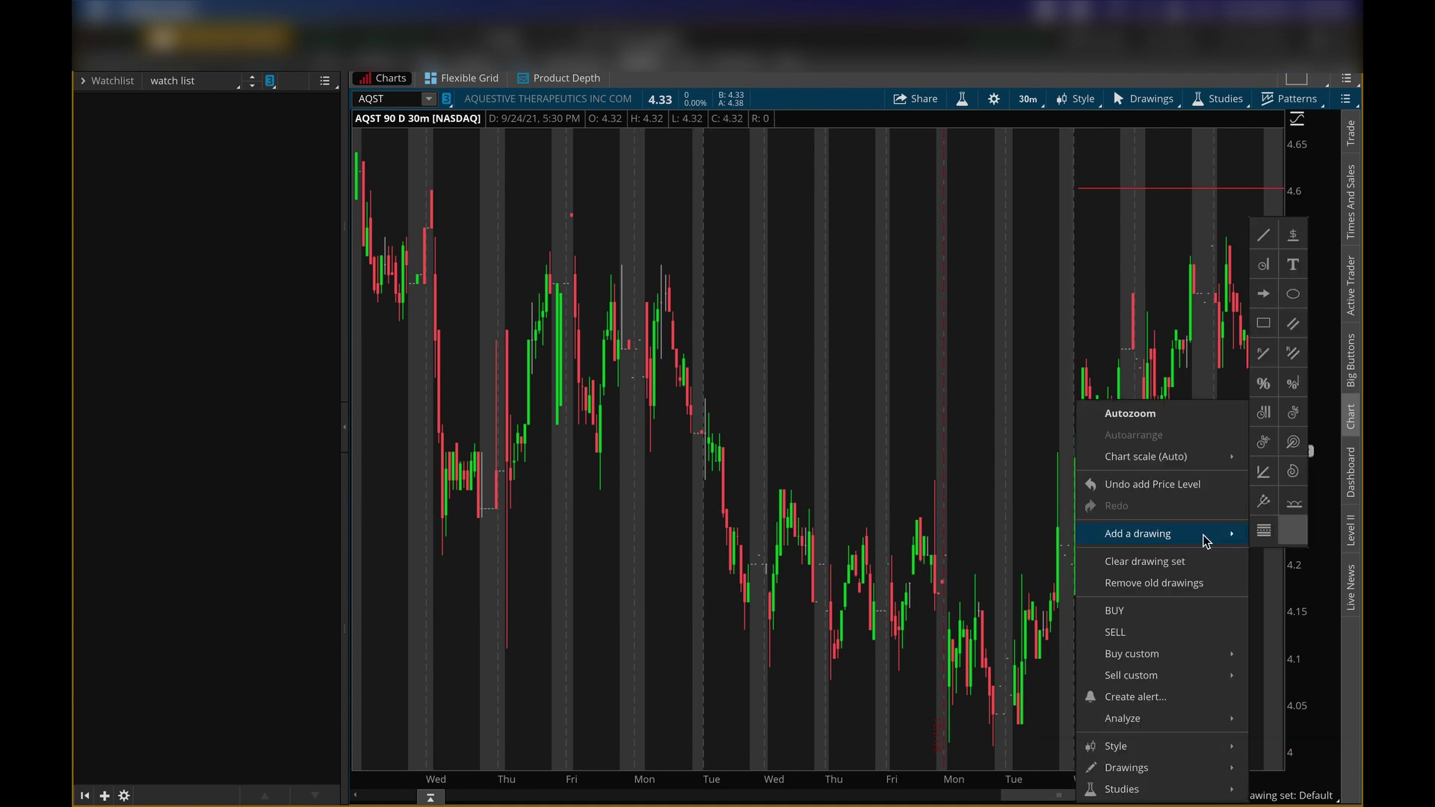
{"action": "left_click", "coordinate": [1293, 235]}
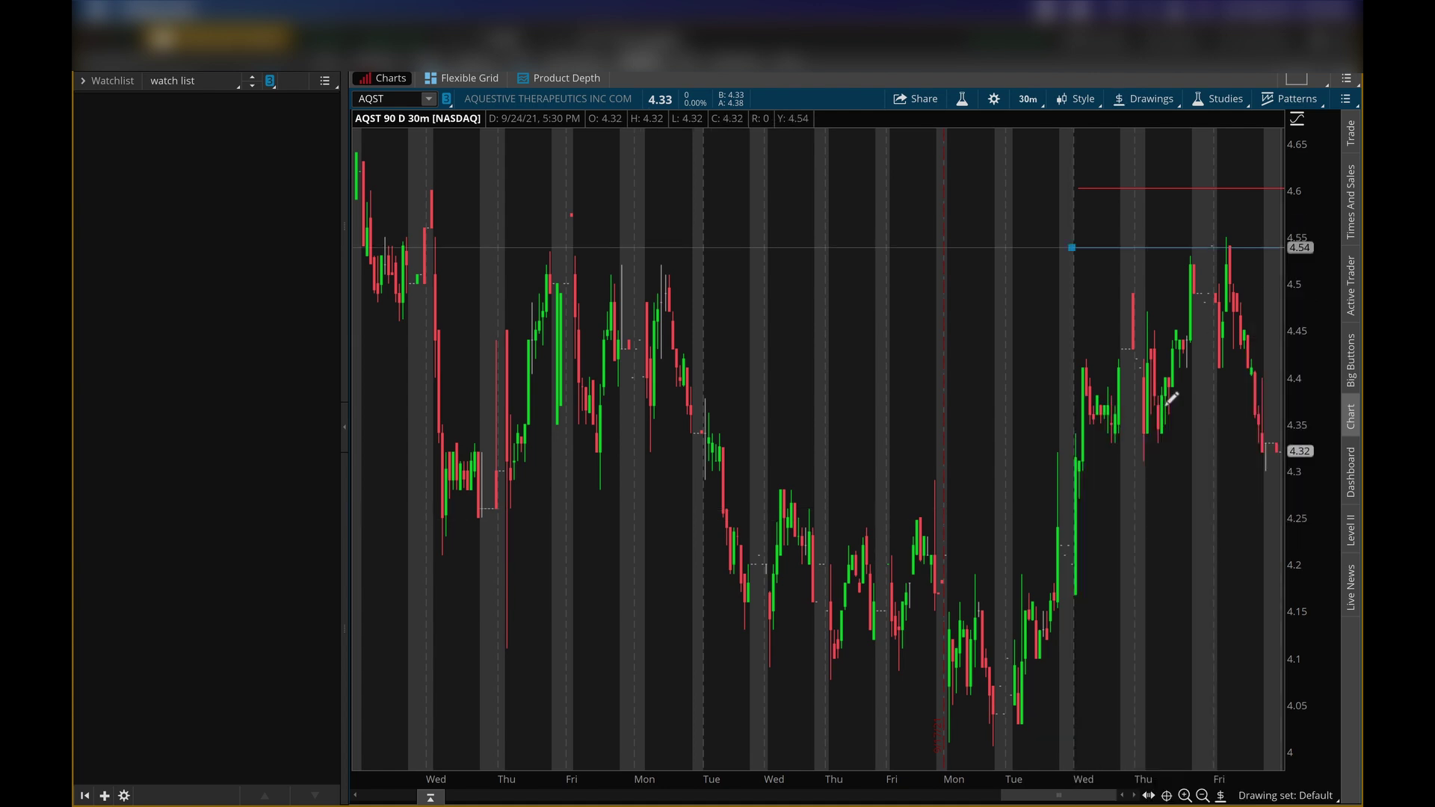
{"action": "left_click", "coordinate": [1104, 518]}
Give the 4.25 price line a width of 2 and a green colour
{"action": "right_click", "coordinate": [1122, 521]}
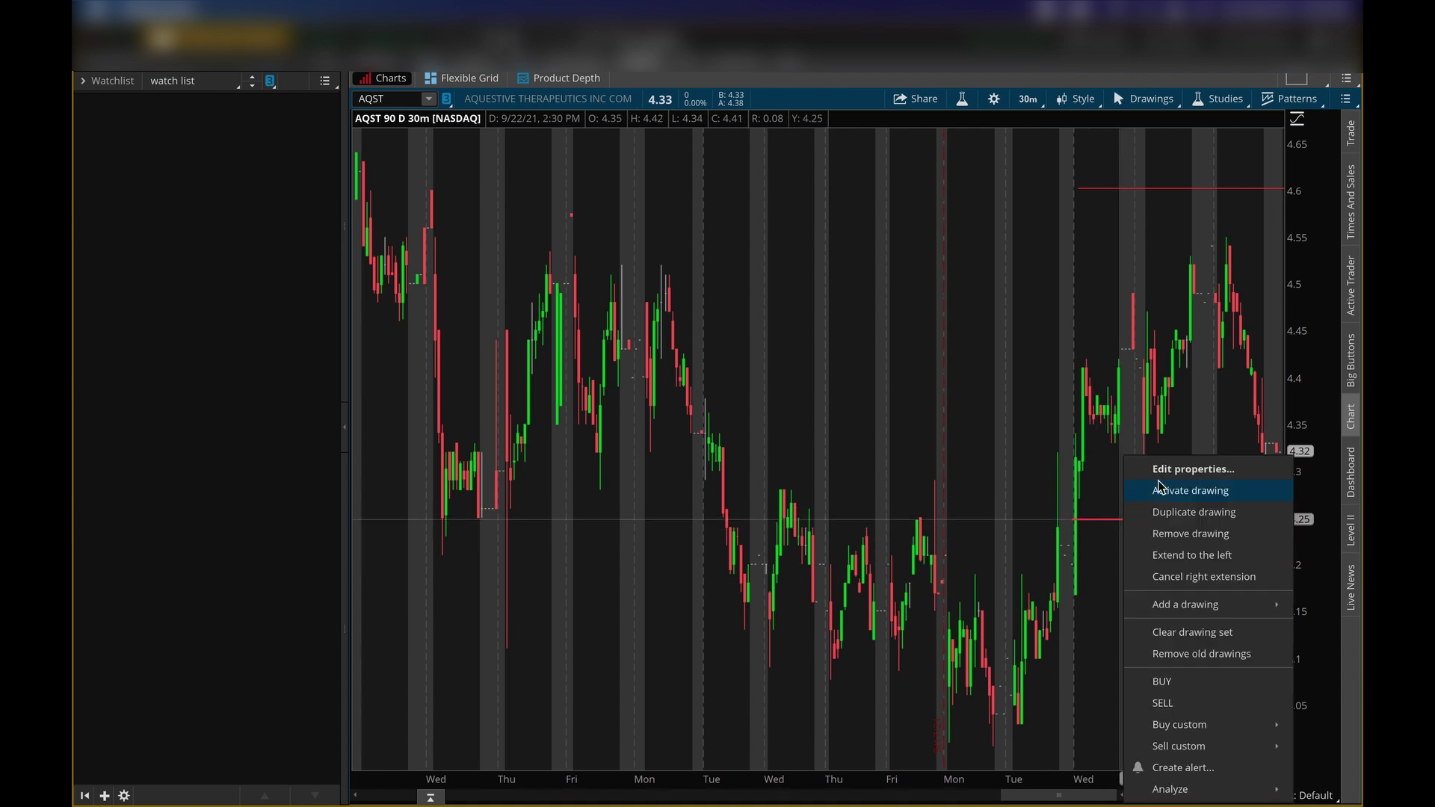
{"action": "left_click", "coordinate": [1188, 469]}
{"action": "left_click", "coordinate": [838, 559]}
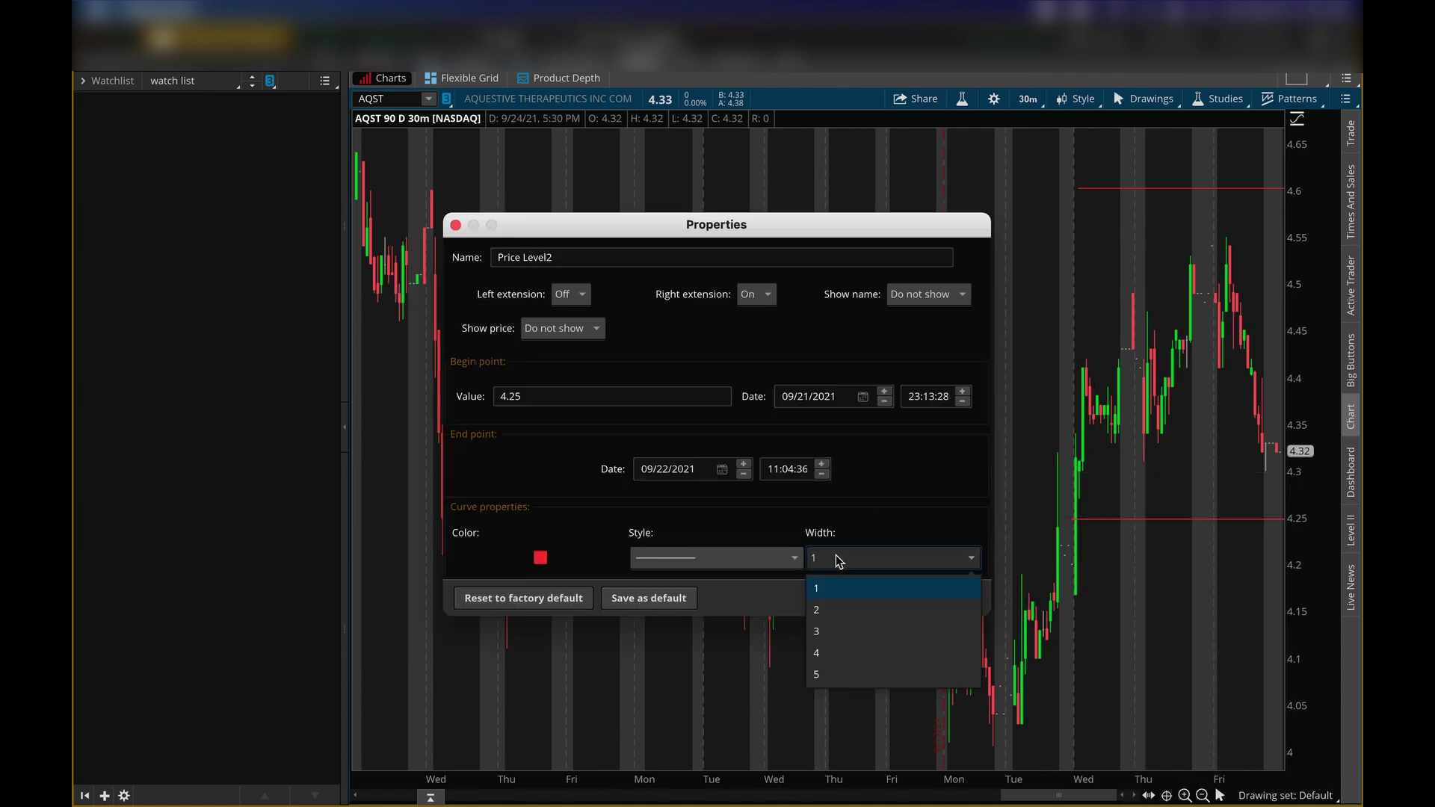
{"action": "left_click", "coordinate": [825, 614]}
{"action": "left_click", "coordinate": [541, 557]}
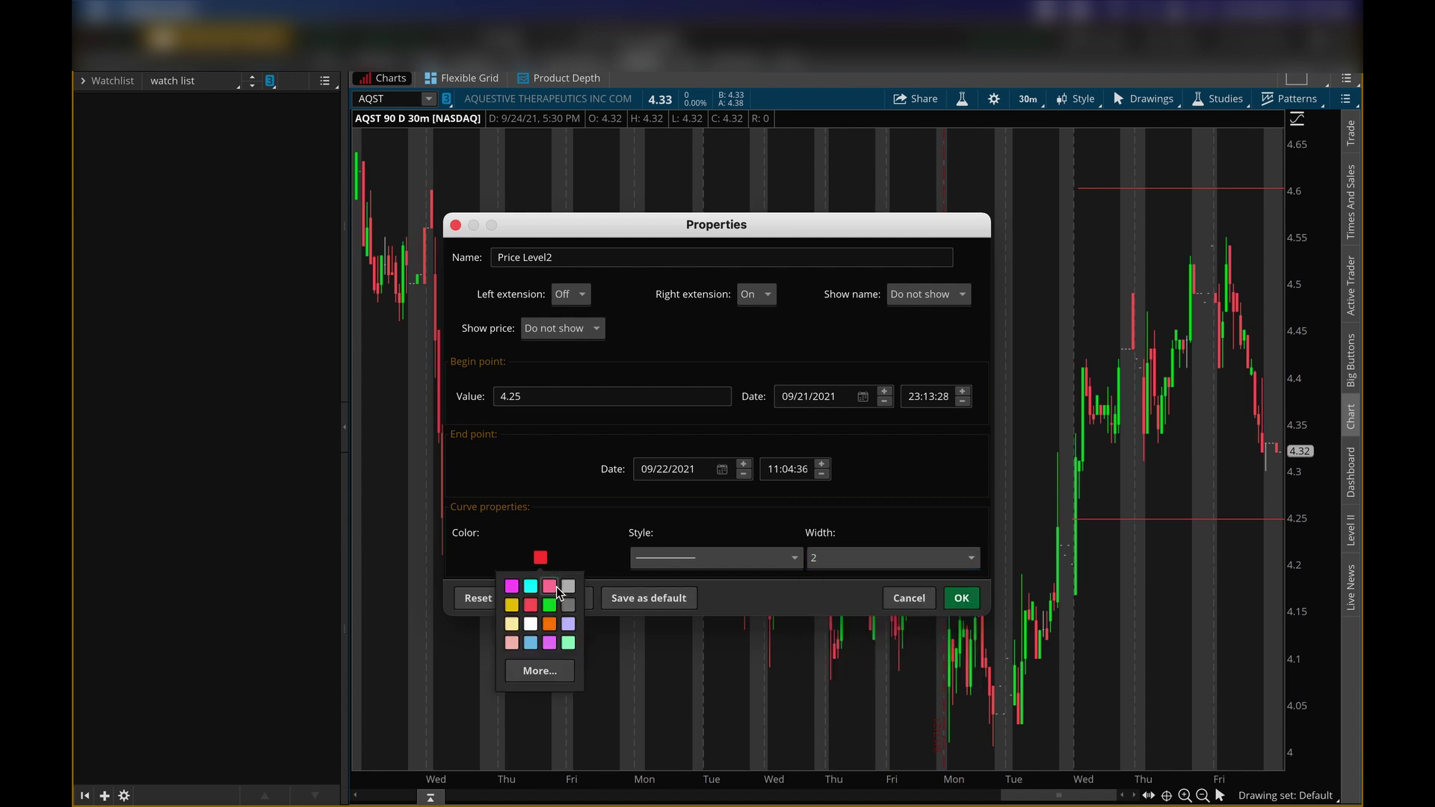
{"action": "left_click", "coordinate": [549, 606]}
{"action": "left_click", "coordinate": [961, 598]}
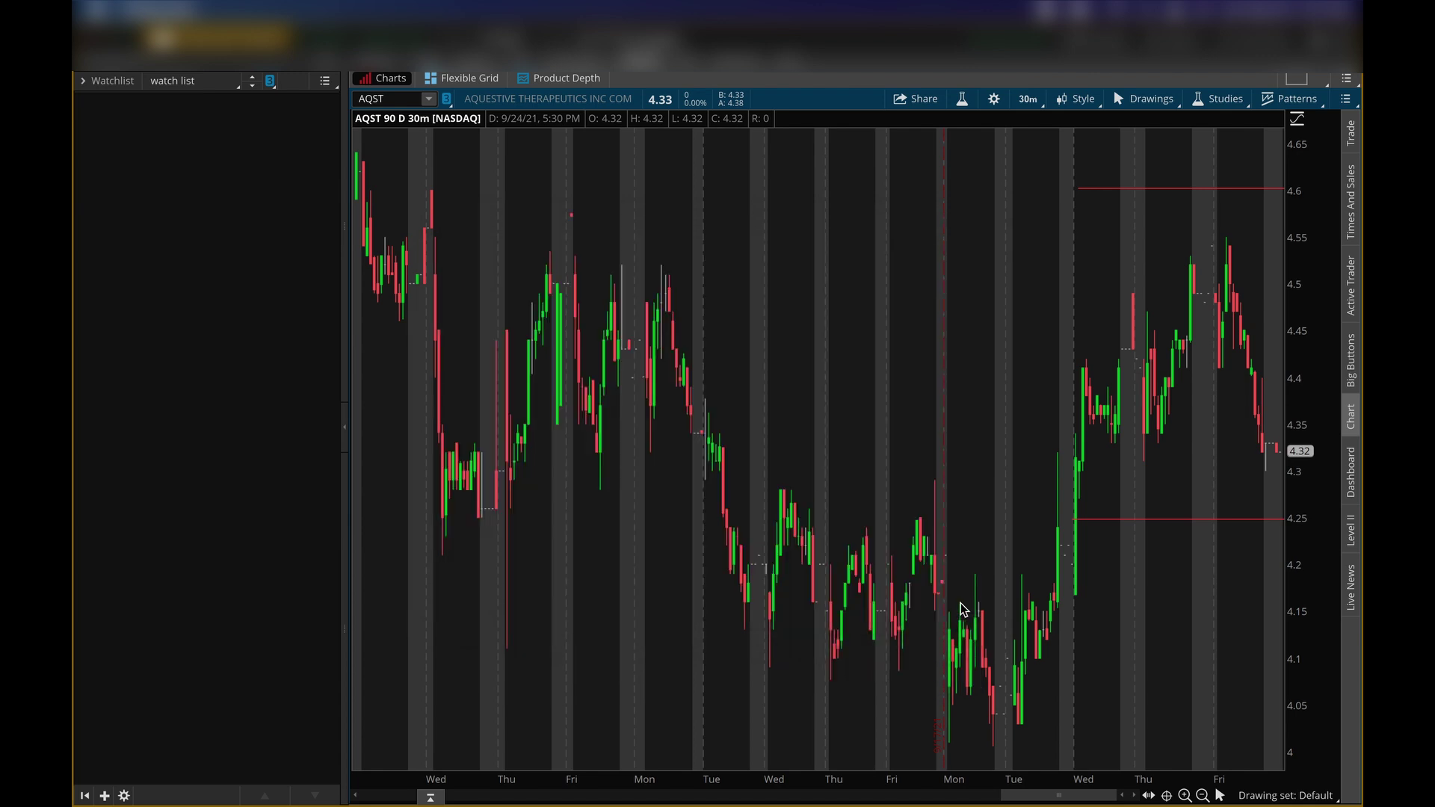
{"action": "right_click", "coordinate": [1112, 523]}
{"action": "mouse_move", "coordinate": [1173, 608]}
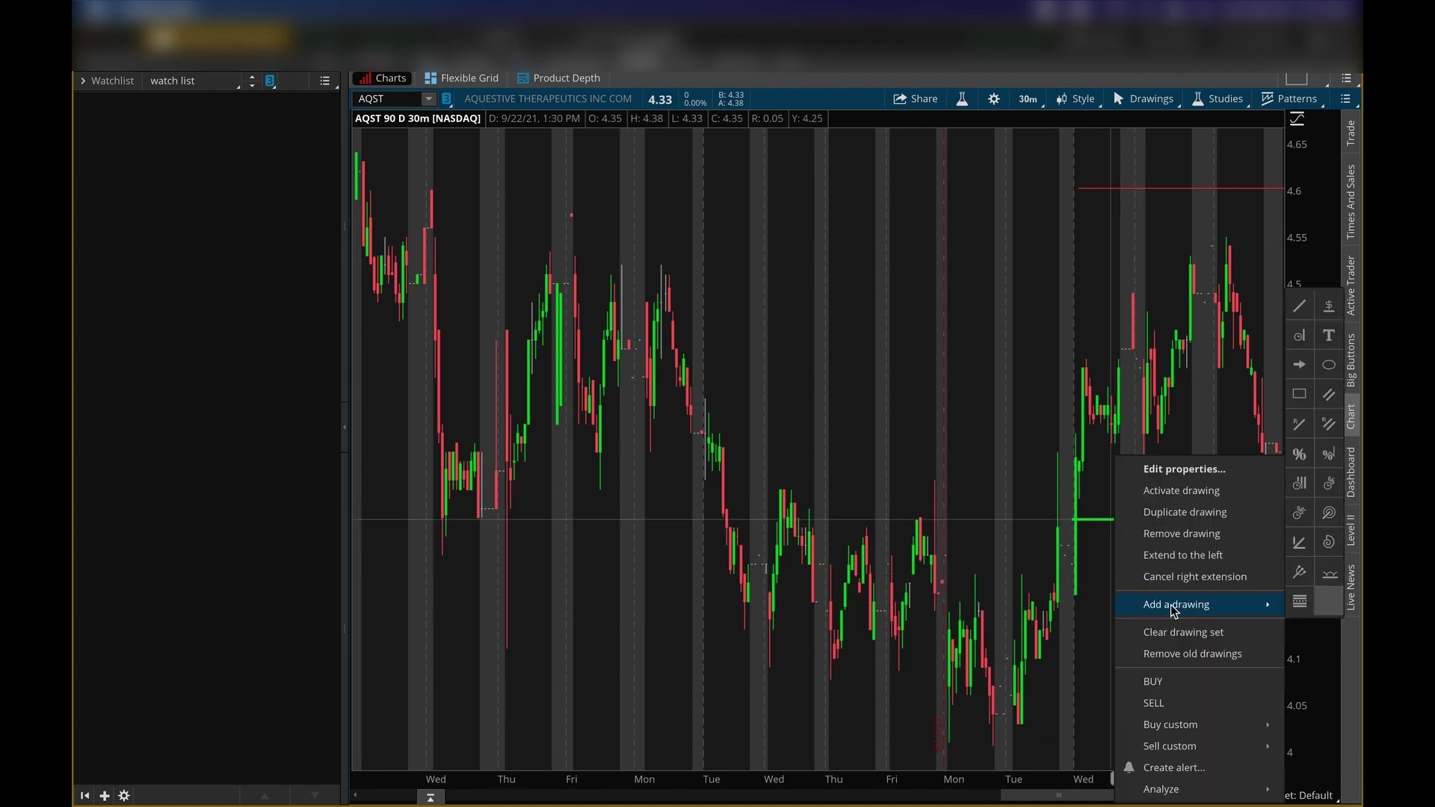
{"action": "left_click", "coordinate": [1300, 309]}
{"action": "left_click", "coordinate": [1110, 518]}
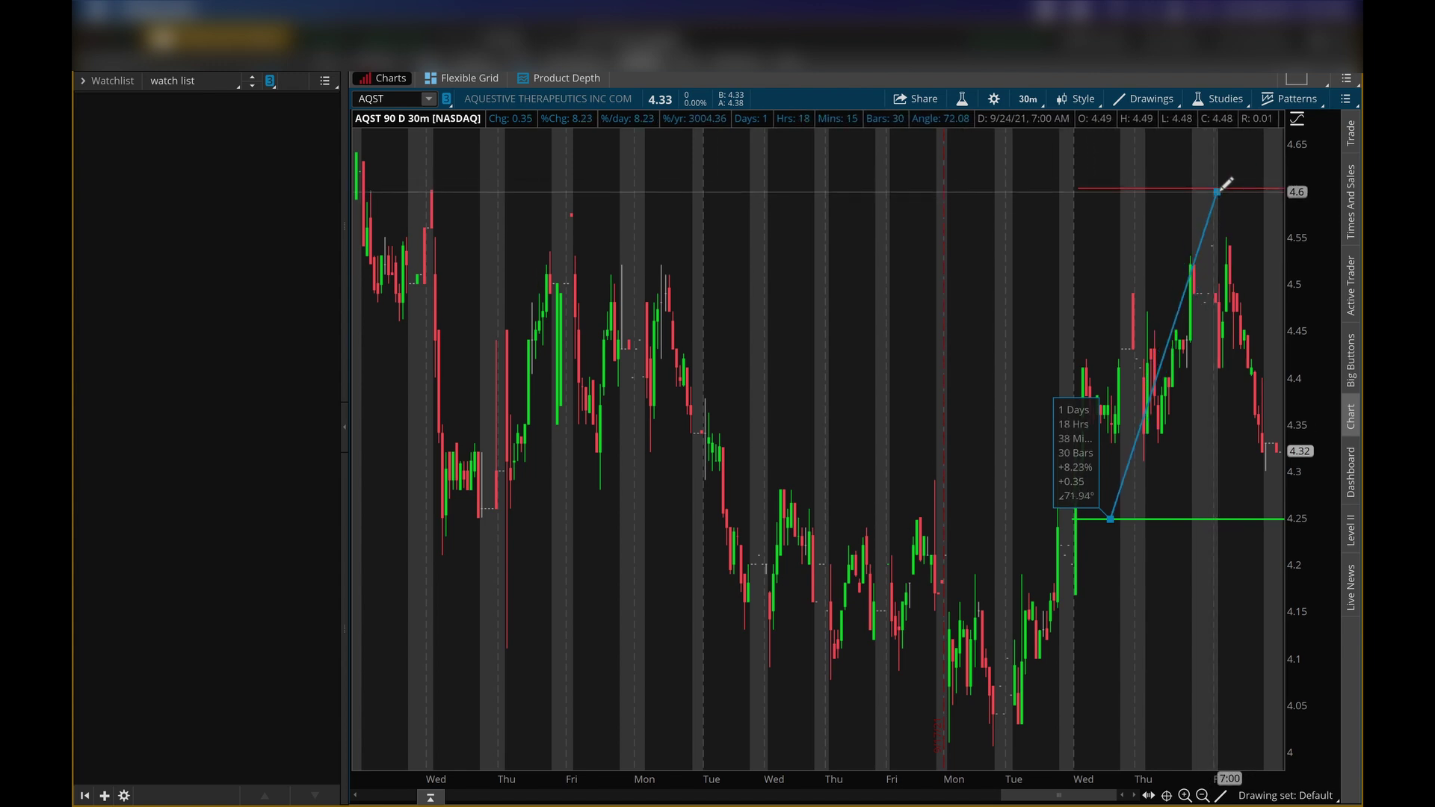
{"action": "right_click", "coordinate": [1199, 209]}
{"action": "key", "text": "Escape"}
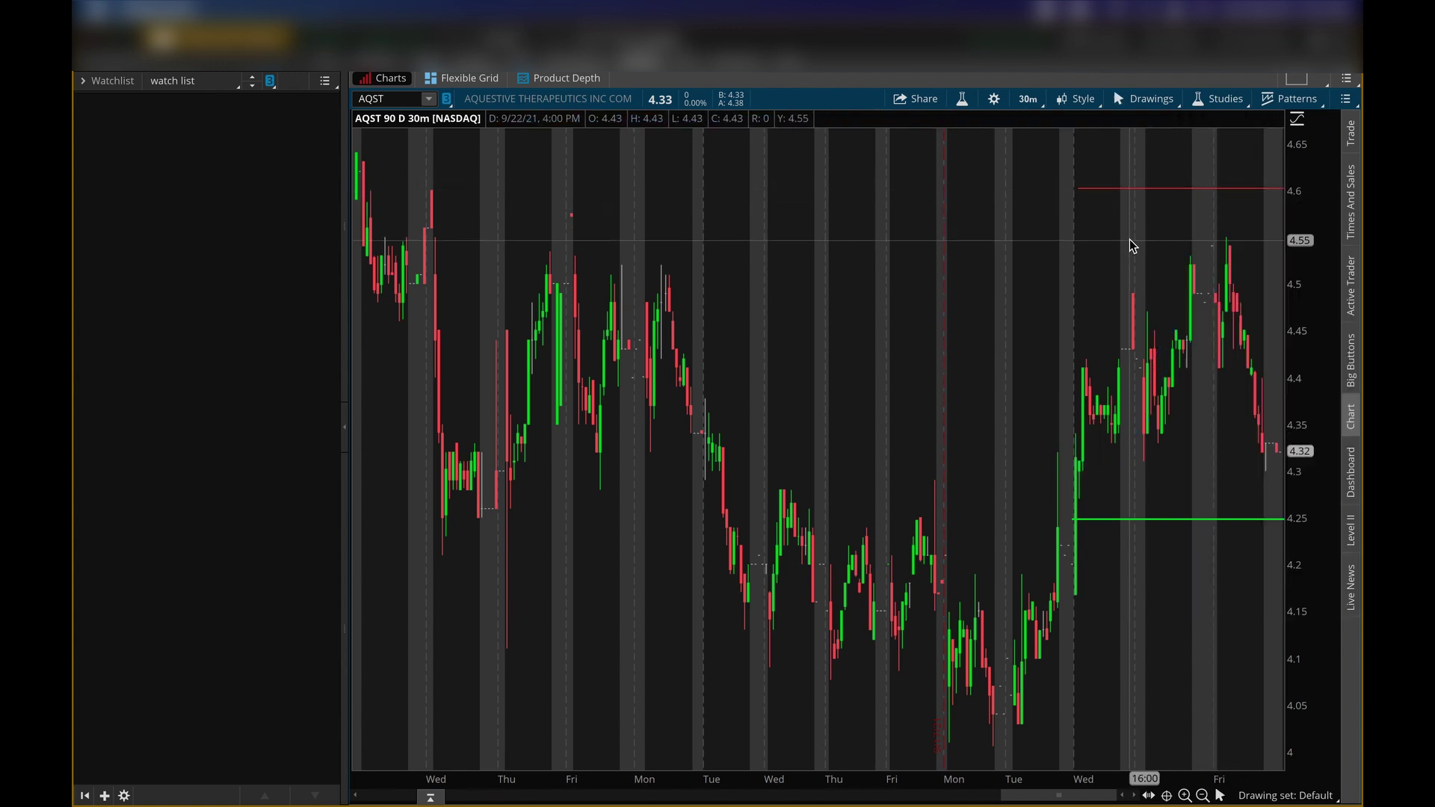